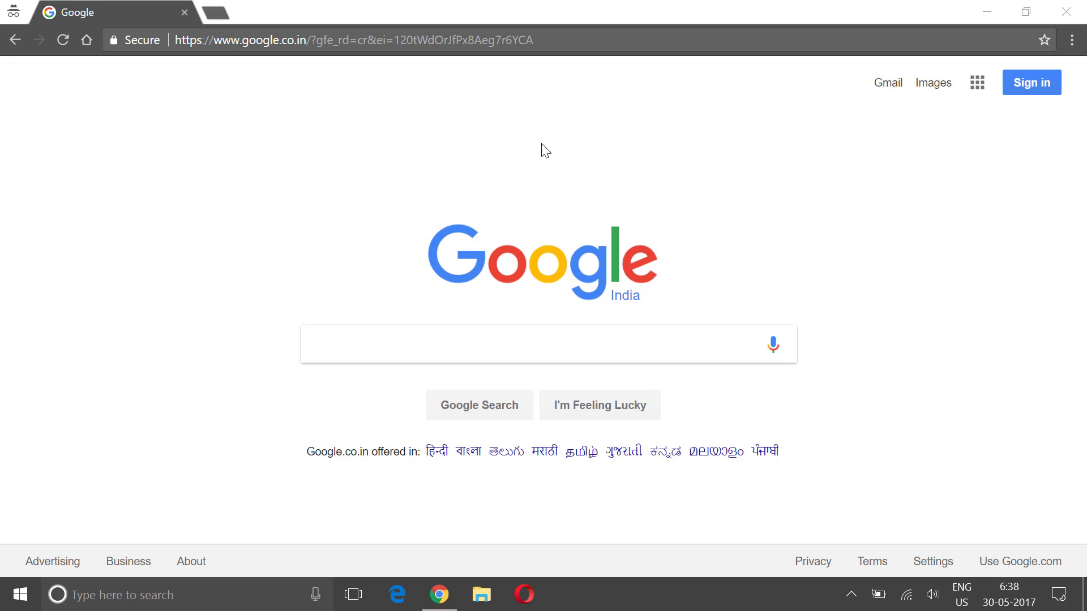
Enter in.godaddy.com in Chrome's address bar in place of the current address.
{"action": "left_click", "coordinate": [567, 47]}
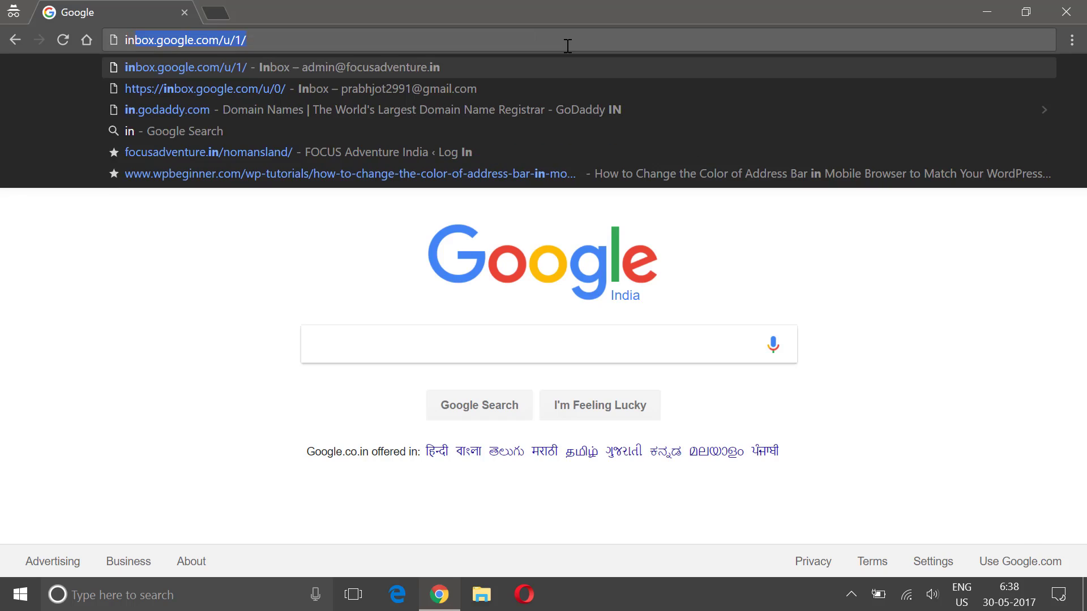
{"action": "type", "text": ".godaddy.com"}
Load the GoDaddy India site and enter 'sampletestwebsite' in its domain search box.
{"action": "key", "text": "Return"}
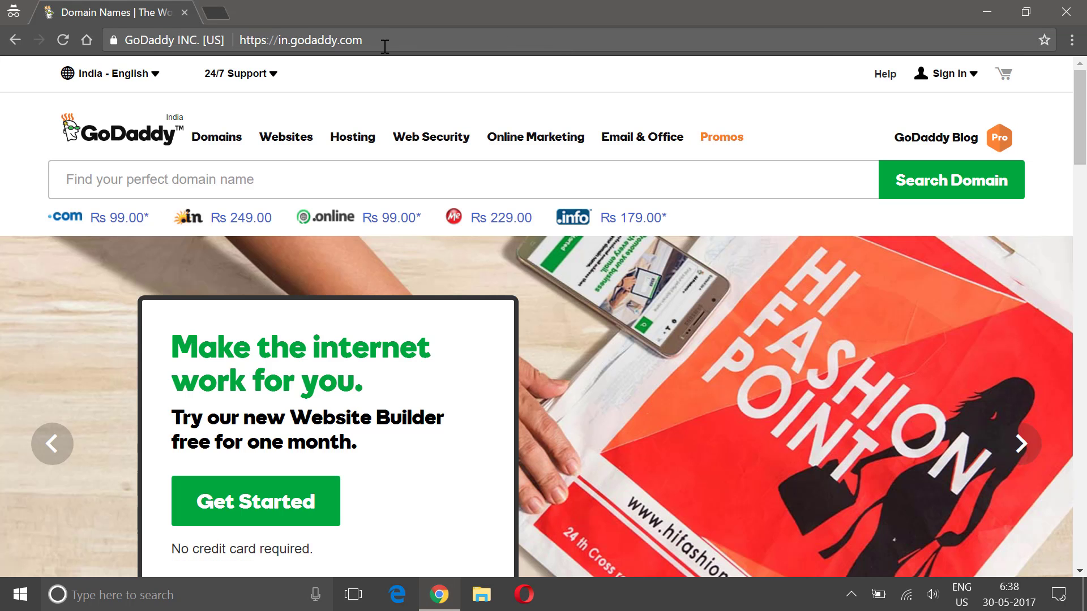
{"action": "left_click", "coordinate": [254, 170]}
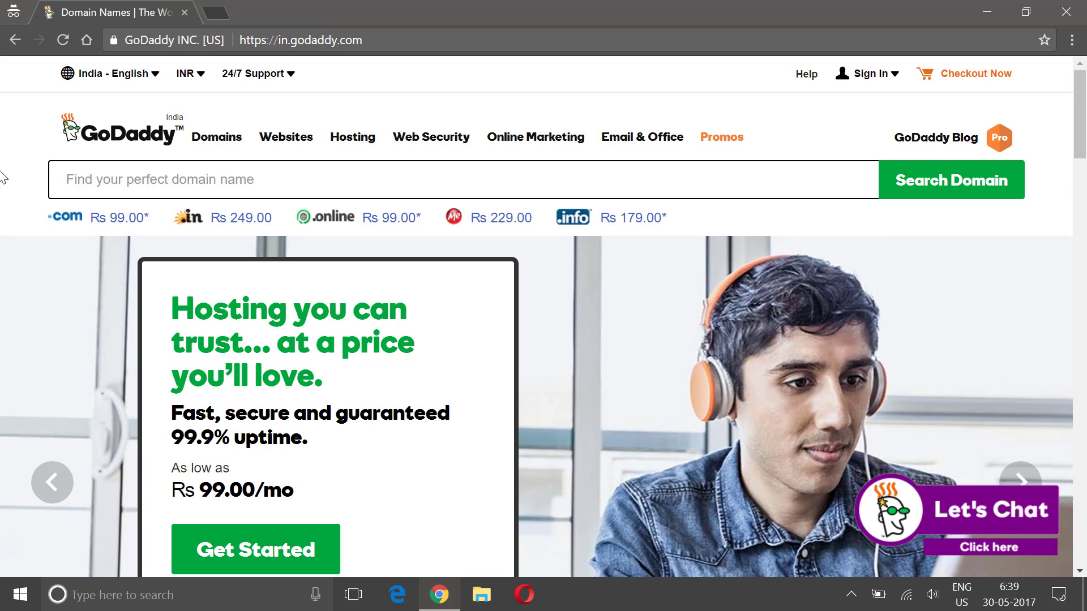
{"action": "type", "text": "sample"}
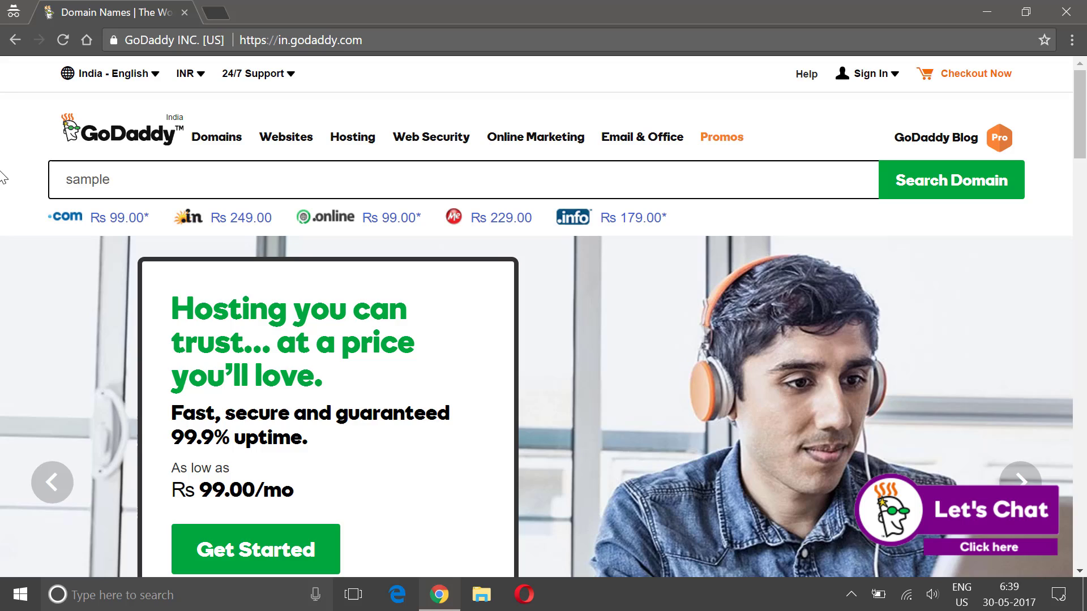
{"action": "type", "text": "testwebsite"}
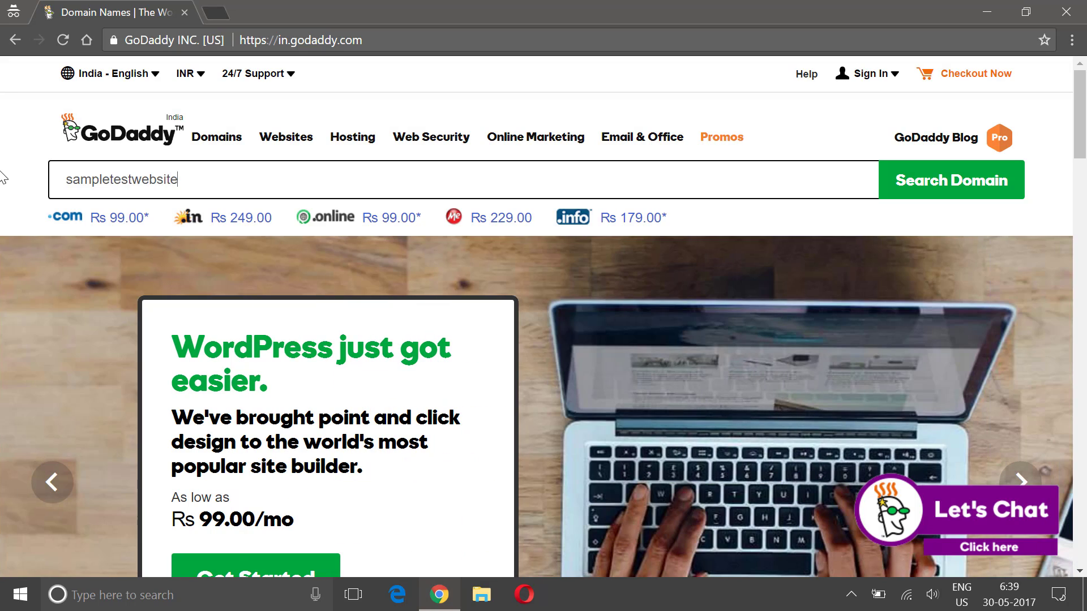
Search for sampletestwebsite, add sampletestwebsite.com to the cart and continue to the cart.
{"action": "left_click", "coordinate": [1021, 205]}
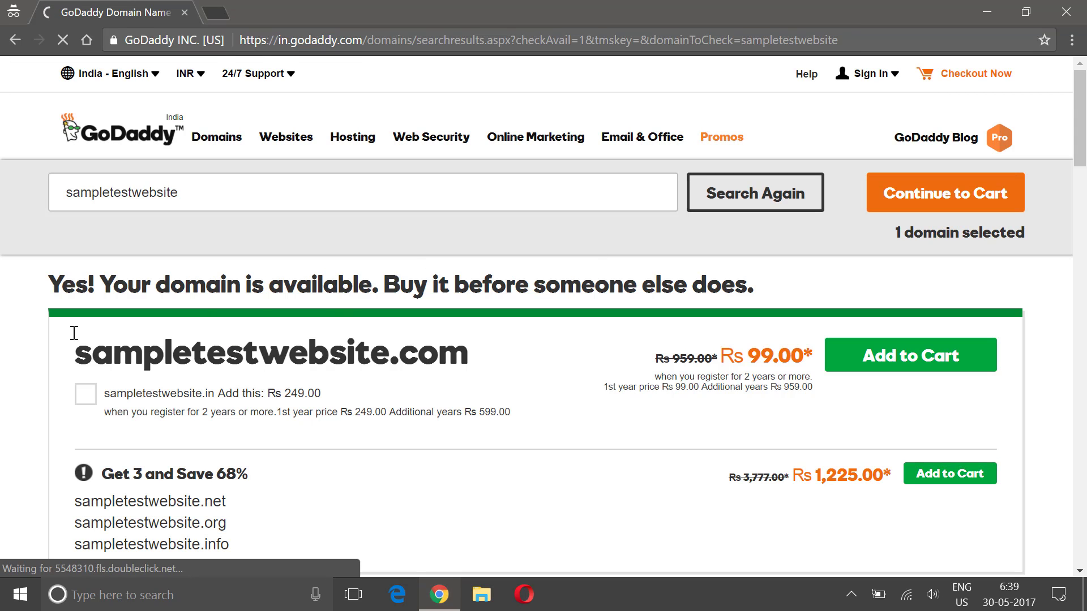
{"action": "left_click_drag", "start_coordinate": [79, 355], "coordinate": [465, 355]}
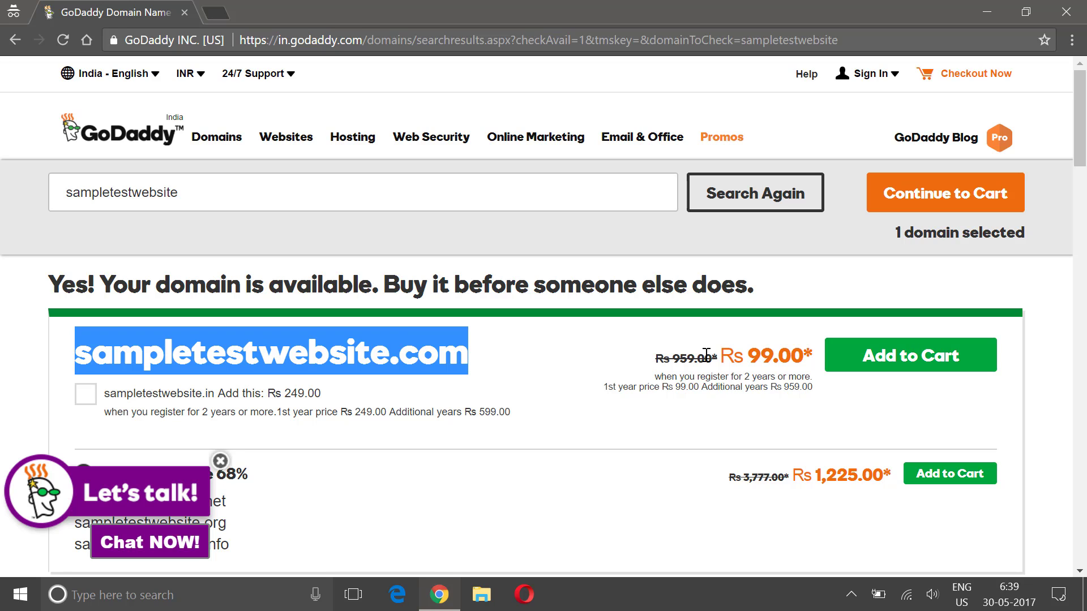
{"action": "scroll", "coordinate": [714, 365], "scroll_direction": "down", "scroll_amount": 2}
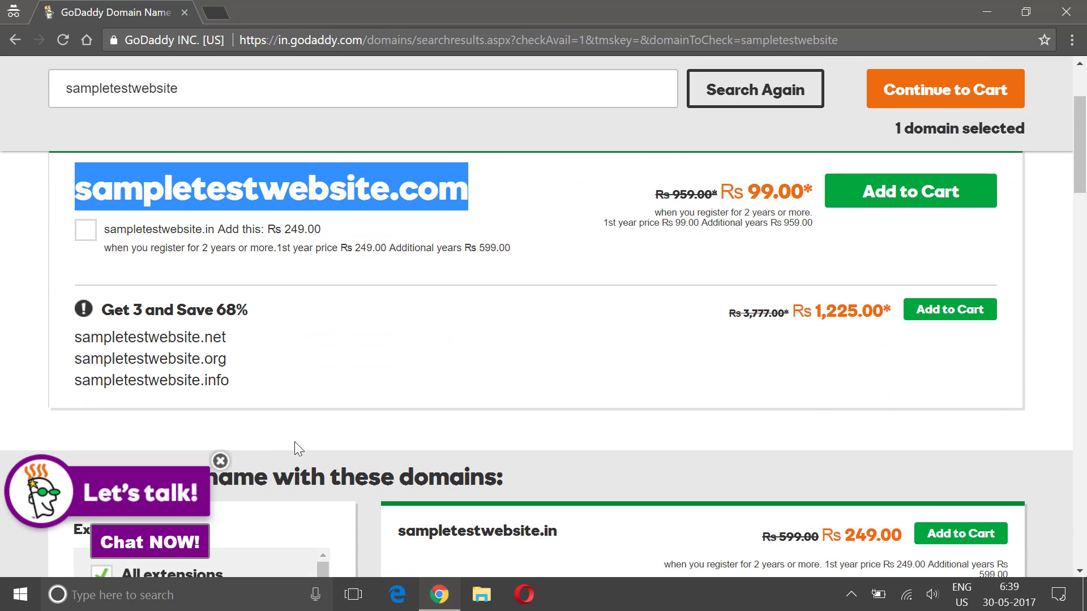
{"action": "scroll", "coordinate": [356, 359], "scroll_direction": "down", "scroll_amount": 2}
{"action": "scroll", "coordinate": [373, 359], "scroll_direction": "down", "scroll_amount": 2}
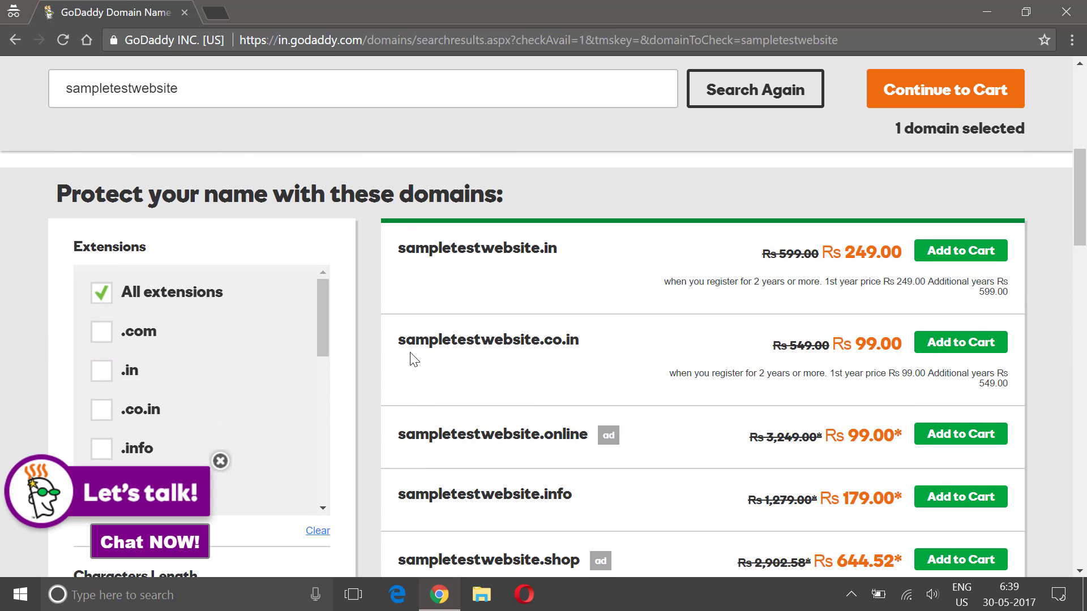
{"action": "scroll", "coordinate": [415, 359], "scroll_direction": "up", "scroll_amount": 7}
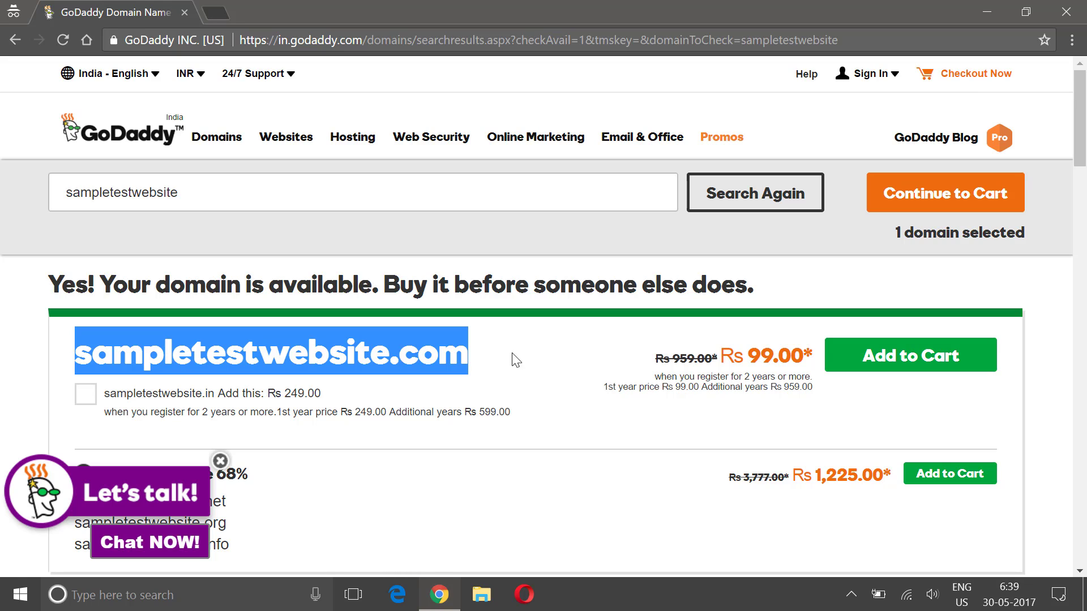
{"action": "left_click", "coordinate": [894, 362]}
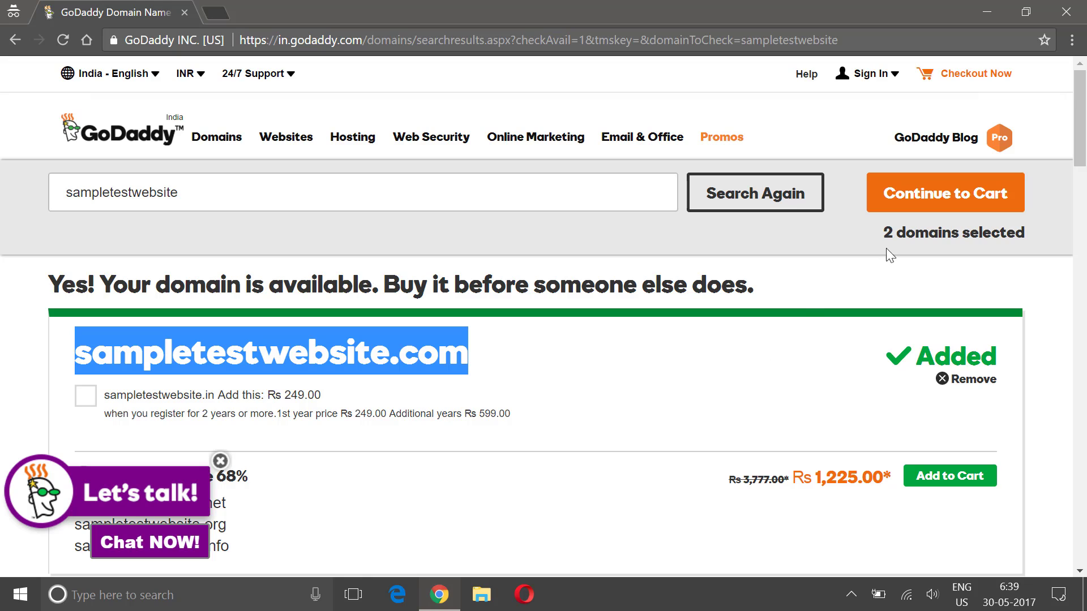
{"action": "left_click", "coordinate": [956, 195]}
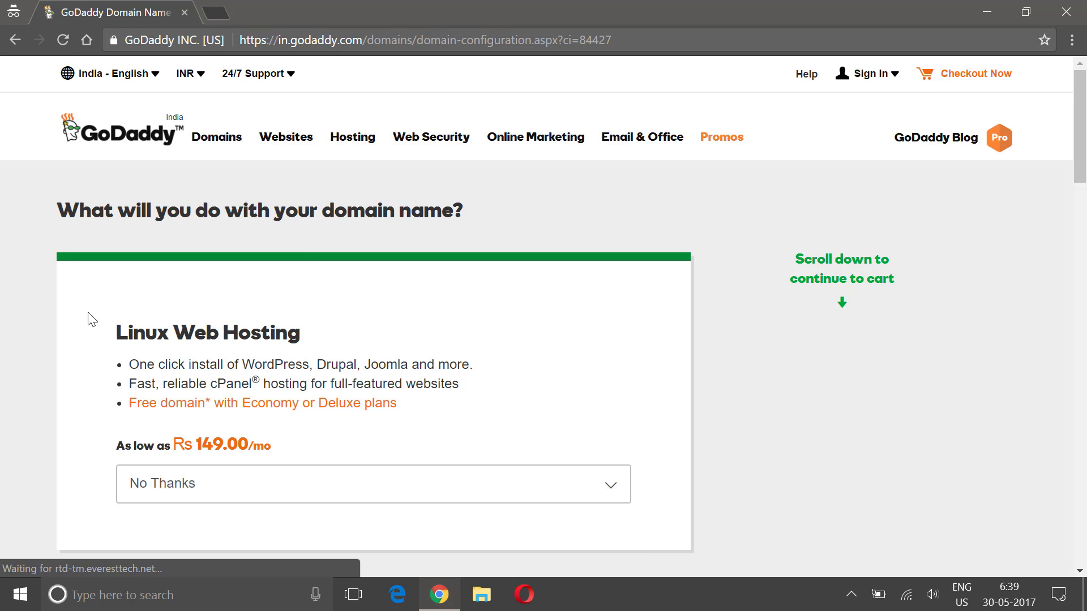
{"action": "left_click_drag", "start_coordinate": [116, 332], "coordinate": [319, 340]}
{"action": "left_click", "coordinate": [319, 341]}
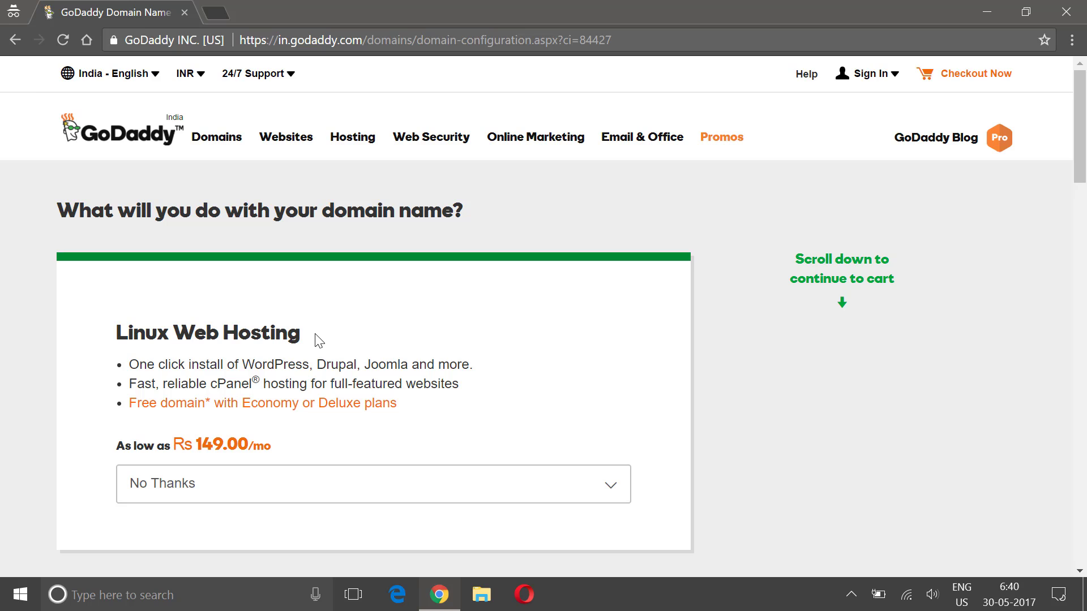
{"action": "scroll", "coordinate": [315, 339], "scroll_direction": "down", "scroll_amount": 3}
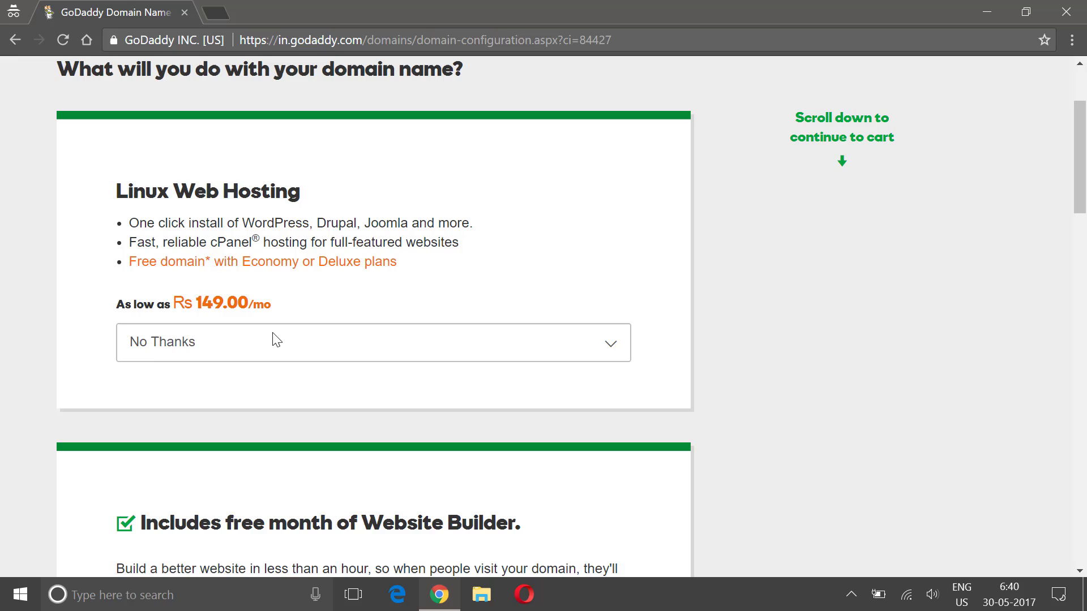
{"action": "scroll", "coordinate": [274, 339], "scroll_direction": "up", "scroll_amount": 3}
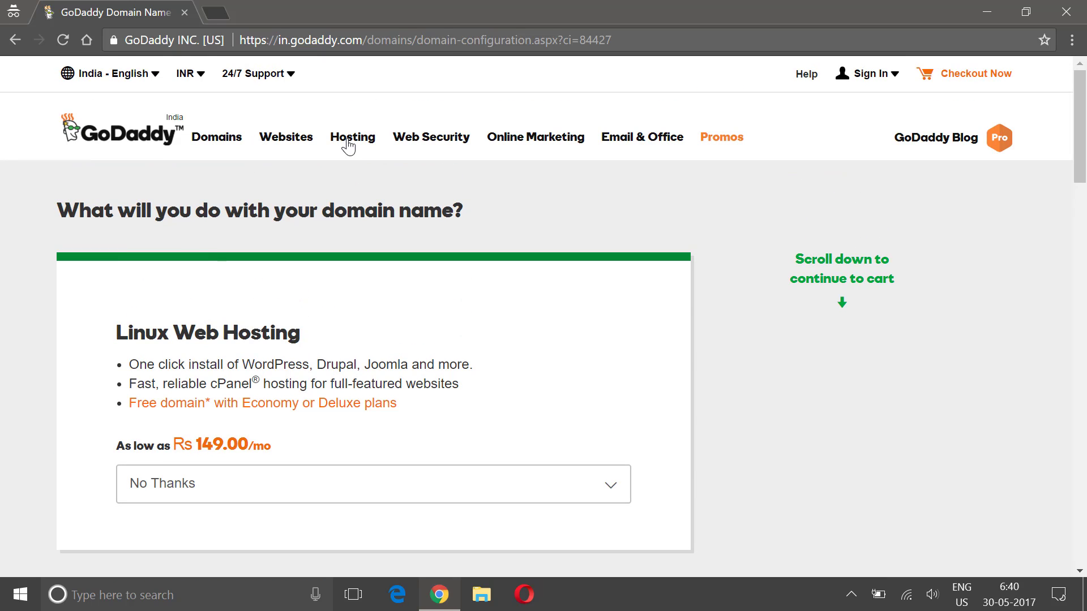
{"action": "scroll", "coordinate": [347, 153], "scroll_direction": "down", "scroll_amount": 1}
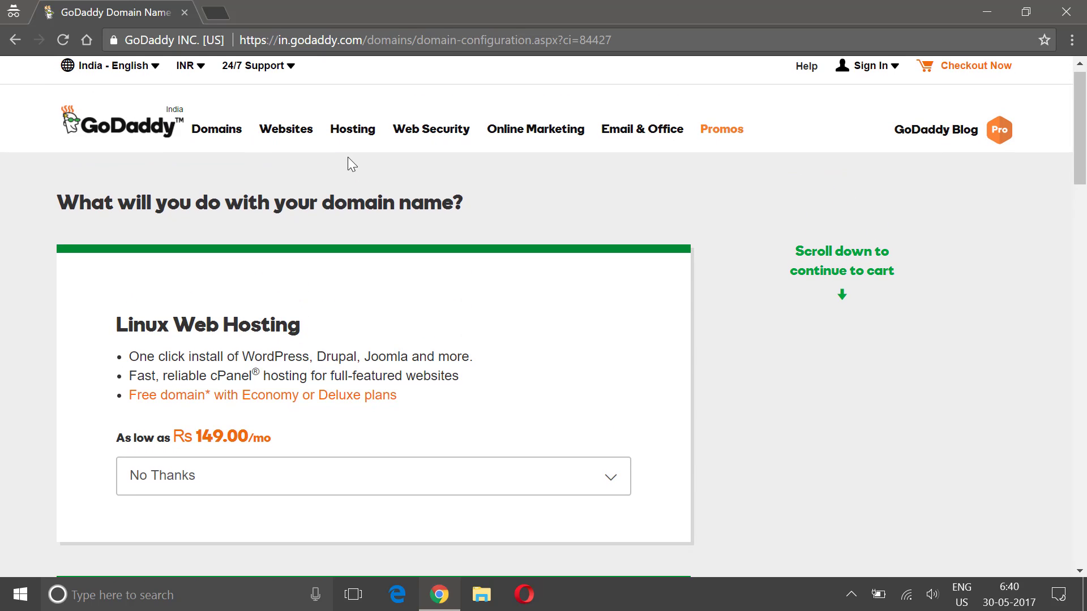
{"action": "mouse_move", "coordinate": [347, 137]}
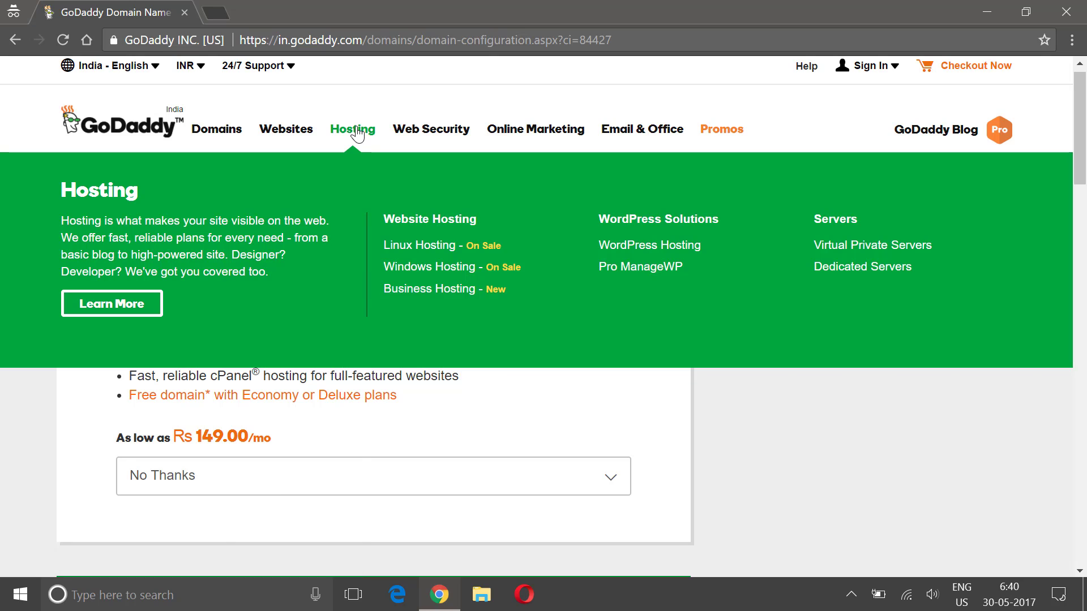
Choose the Starter Linux hosting plan at Rs 149.00/mo.
{"action": "scroll", "coordinate": [316, 340], "scroll_direction": "down", "scroll_amount": 5}
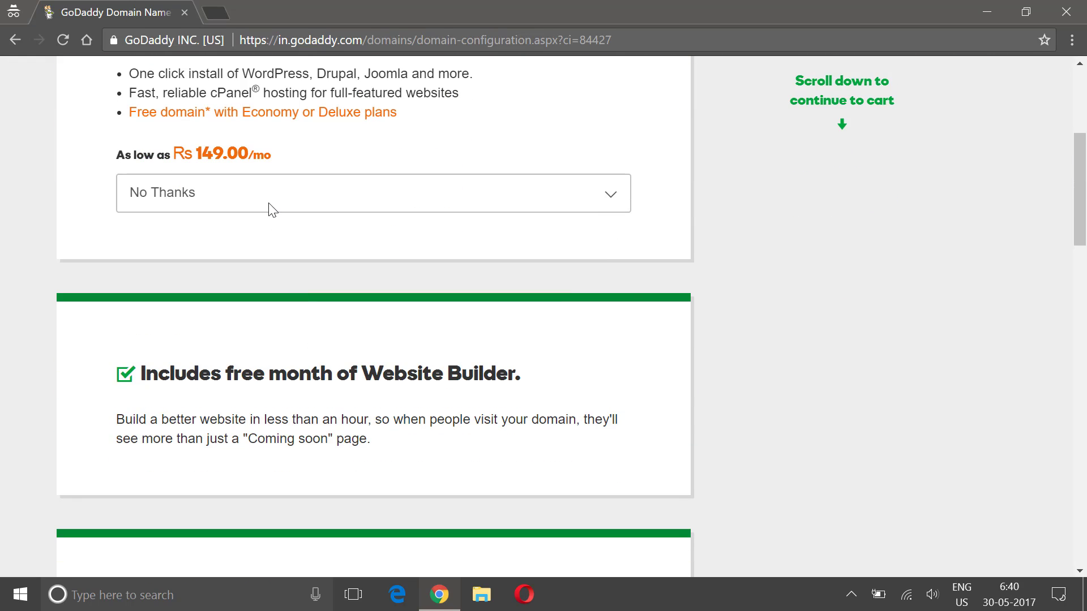
{"action": "left_click", "coordinate": [272, 196]}
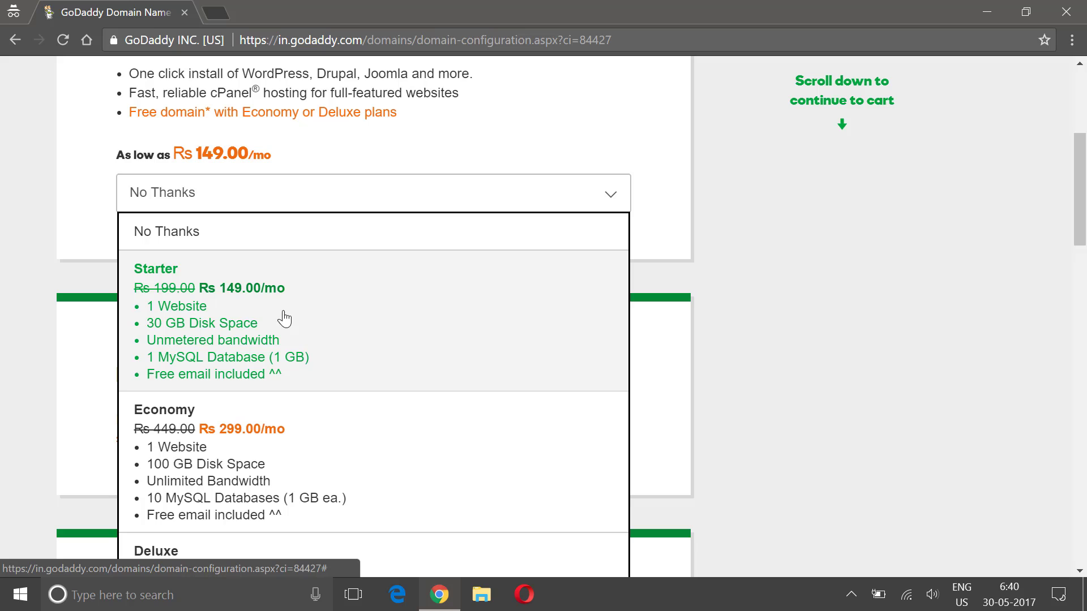
{"action": "scroll", "coordinate": [287, 315], "scroll_direction": "down", "scroll_amount": 3}
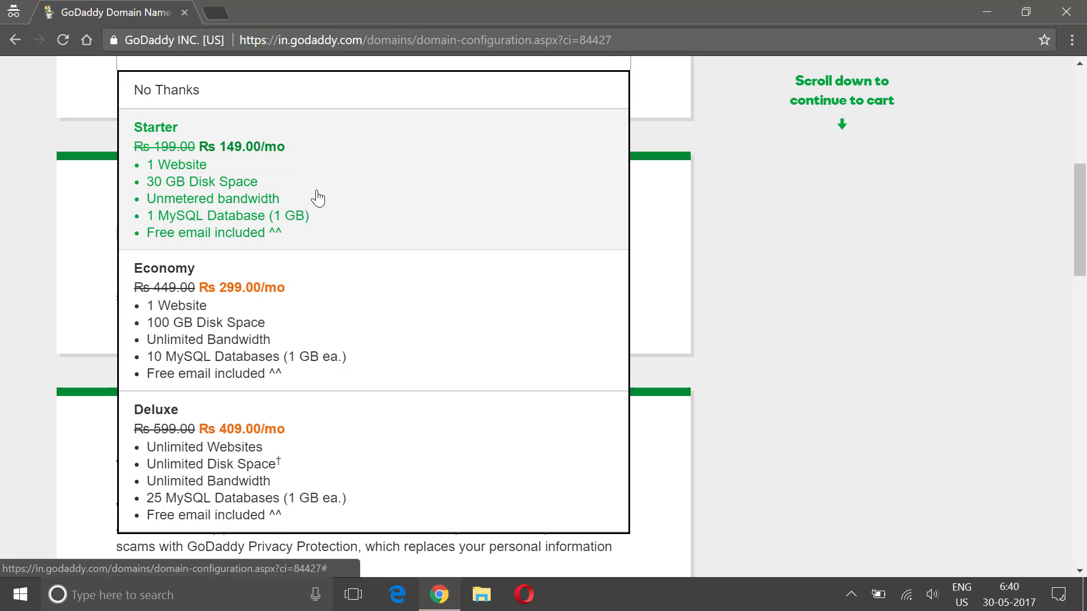
{"action": "left_click", "coordinate": [318, 197]}
Decline domain privacy protection and the email add-on, then continue to the cart.
{"action": "scroll", "coordinate": [309, 207], "scroll_direction": "up", "scroll_amount": 5}
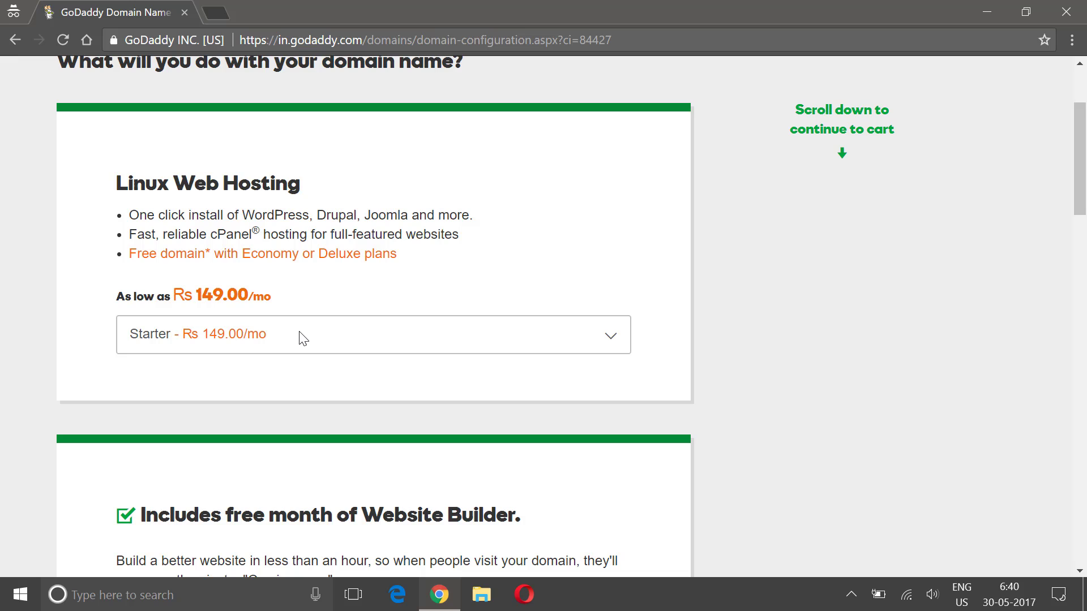
{"action": "scroll", "coordinate": [300, 338], "scroll_direction": "down", "scroll_amount": 5}
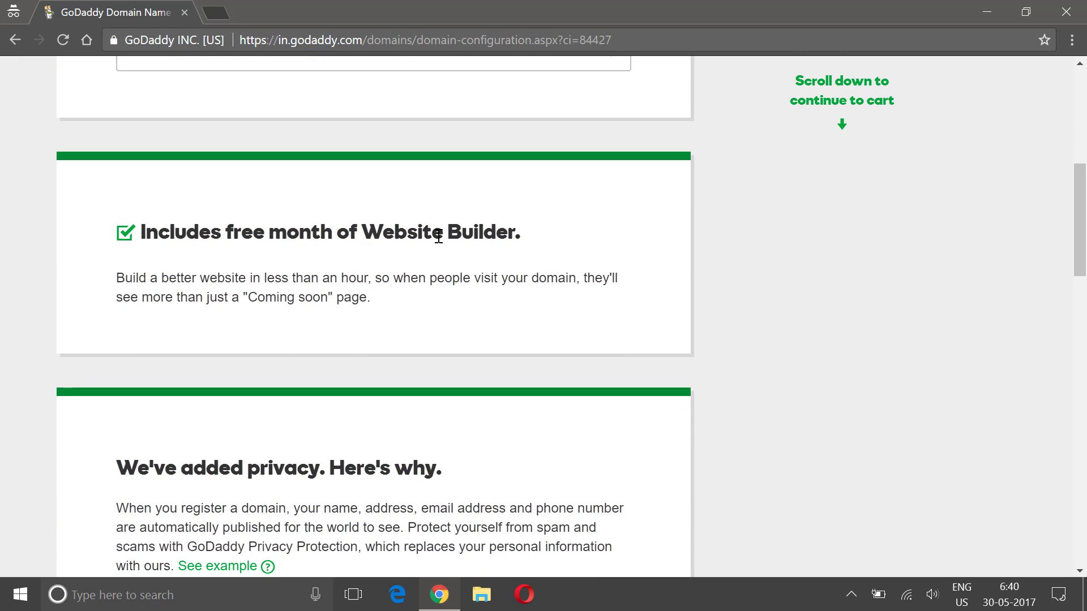
{"action": "scroll", "coordinate": [349, 262], "scroll_direction": "down", "scroll_amount": 5}
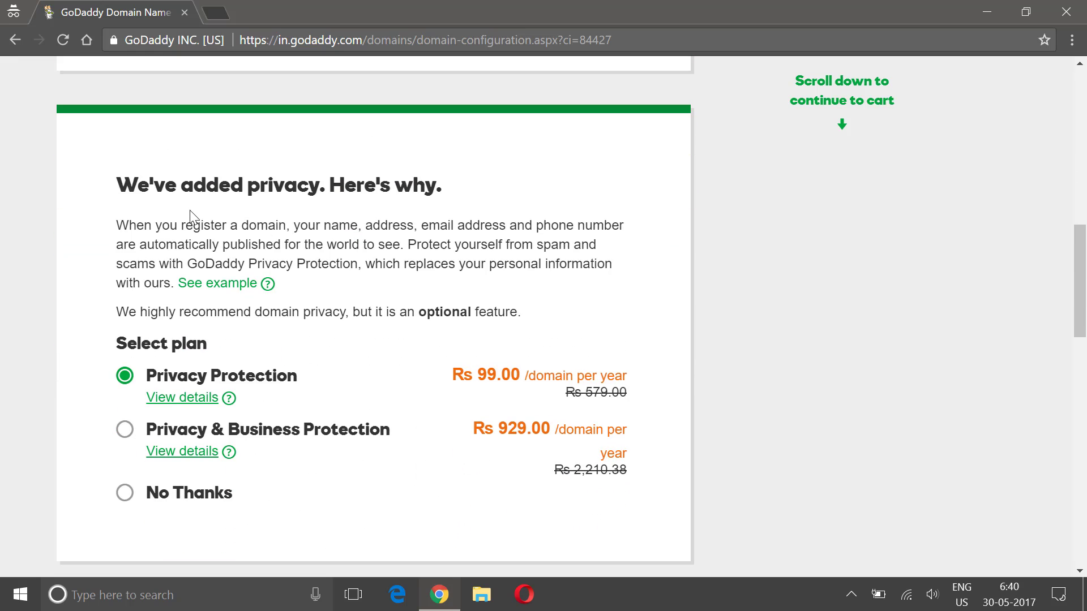
{"action": "scroll", "coordinate": [126, 352], "scroll_direction": "down", "scroll_amount": 2}
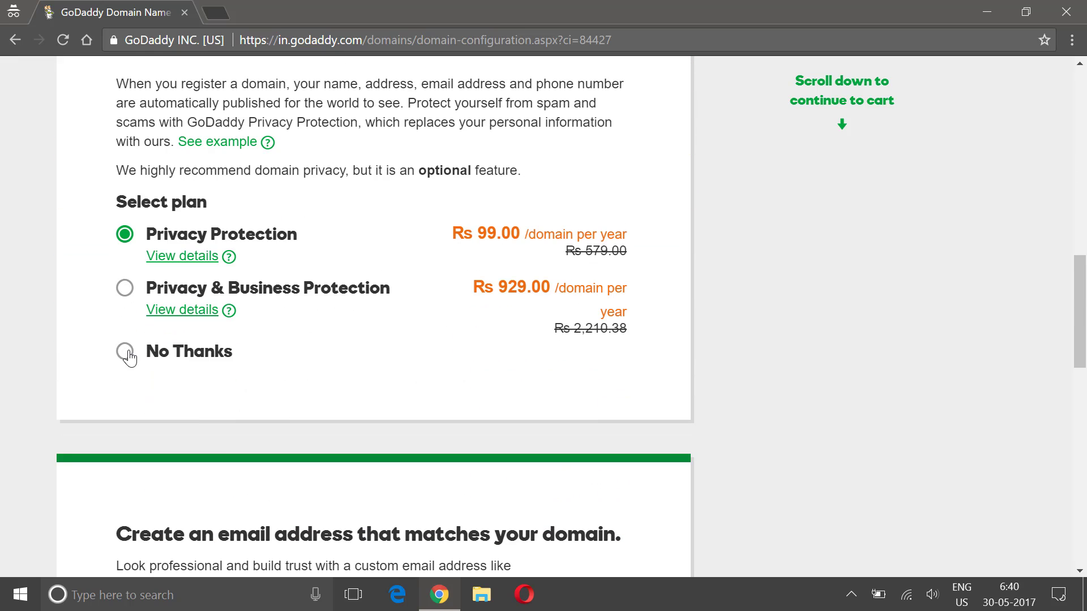
{"action": "left_click", "coordinate": [125, 355]}
{"action": "scroll", "coordinate": [270, 360], "scroll_direction": "down", "scroll_amount": 3}
{"action": "scroll", "coordinate": [270, 360], "scroll_direction": "down", "scroll_amount": 3}
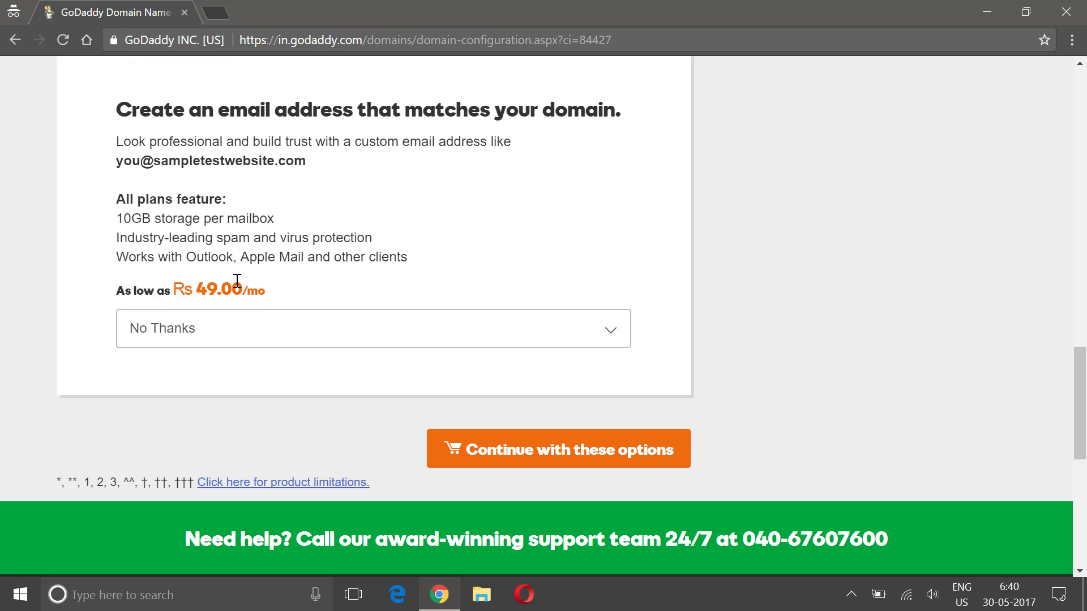
{"action": "scroll", "coordinate": [237, 281], "scroll_direction": "down", "scroll_amount": 3}
{"action": "left_click", "coordinate": [540, 451]}
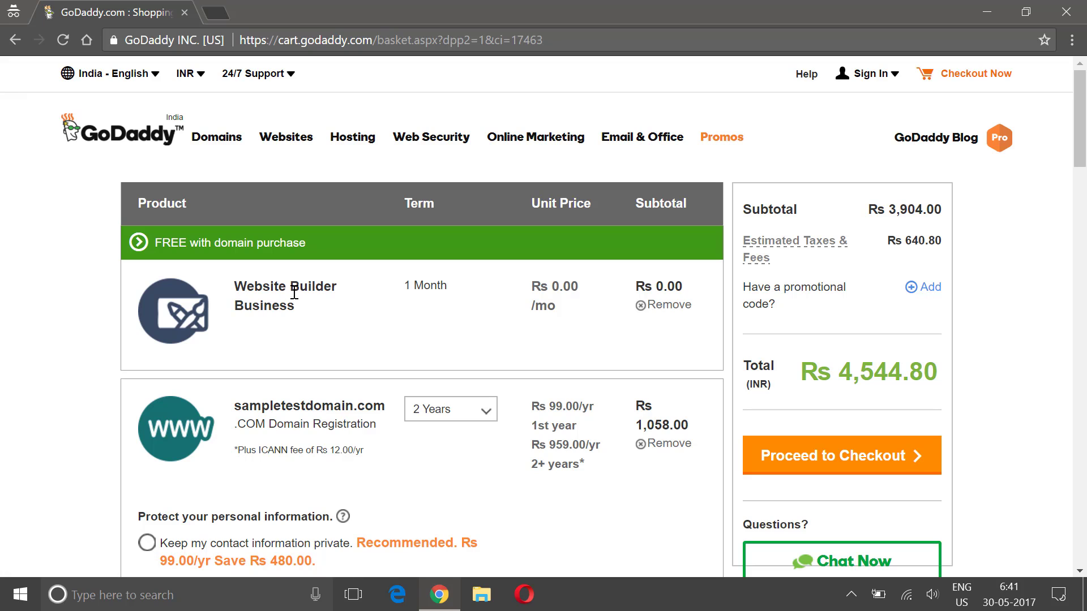
Change the domain registration term to 1 Year.
{"action": "scroll", "coordinate": [317, 321], "scroll_direction": "down", "scroll_amount": 2}
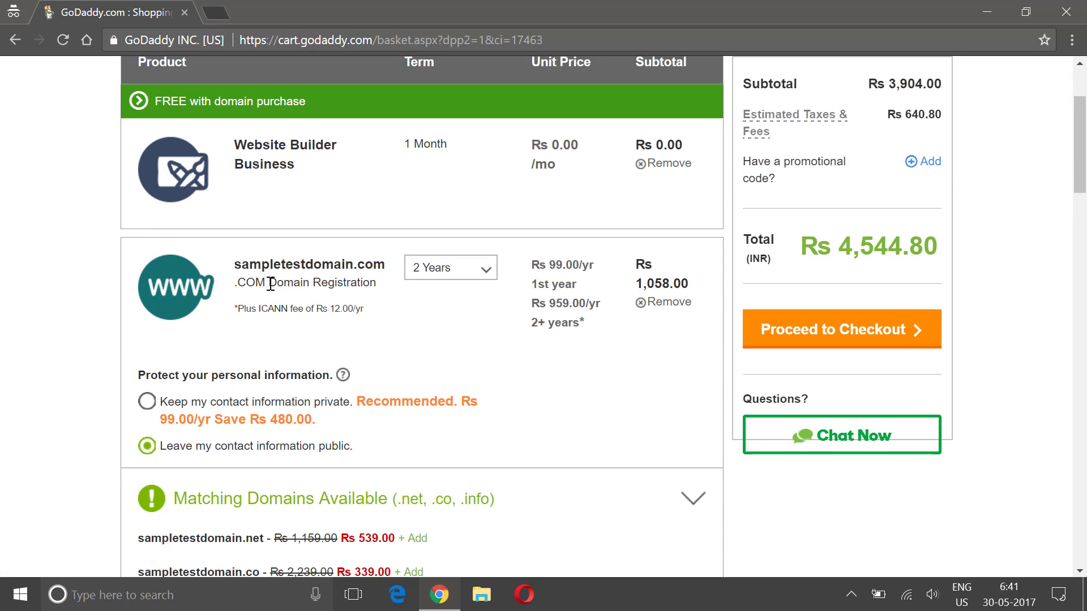
{"action": "left_click", "coordinate": [465, 276]}
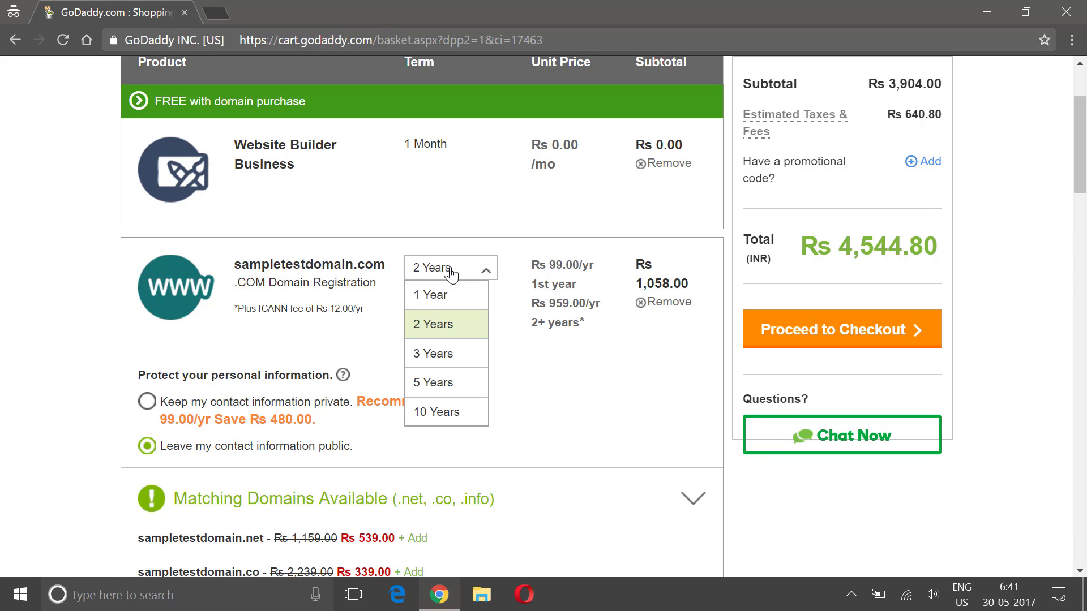
{"action": "left_click", "coordinate": [450, 306]}
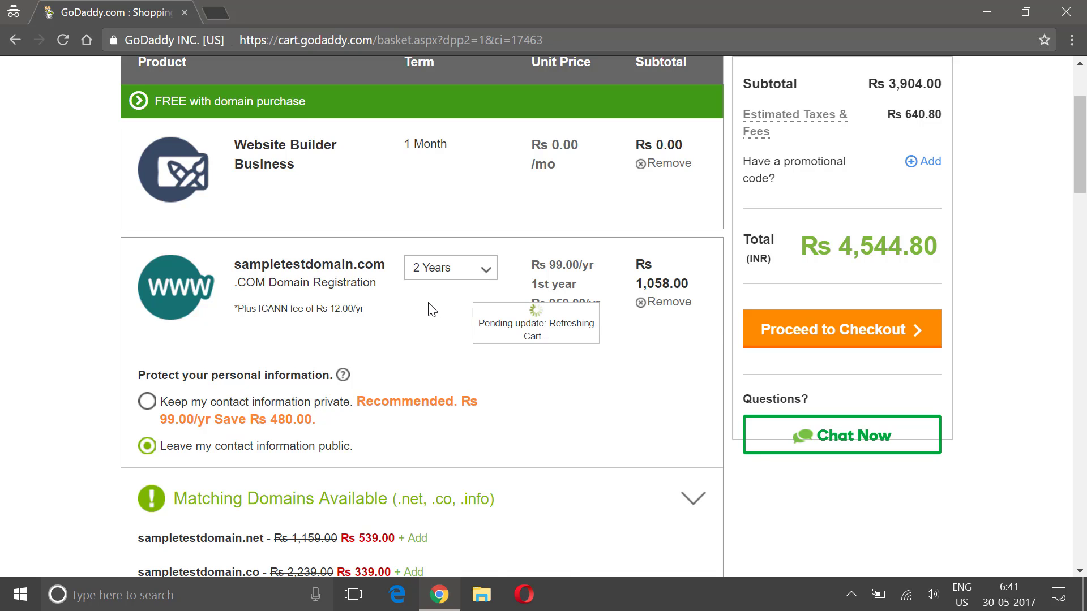
Keep Starter hosting at 12 Months and proceed to checkout at Rs 2,758.85.
{"action": "scroll", "coordinate": [468, 303], "scroll_direction": "down", "scroll_amount": 5}
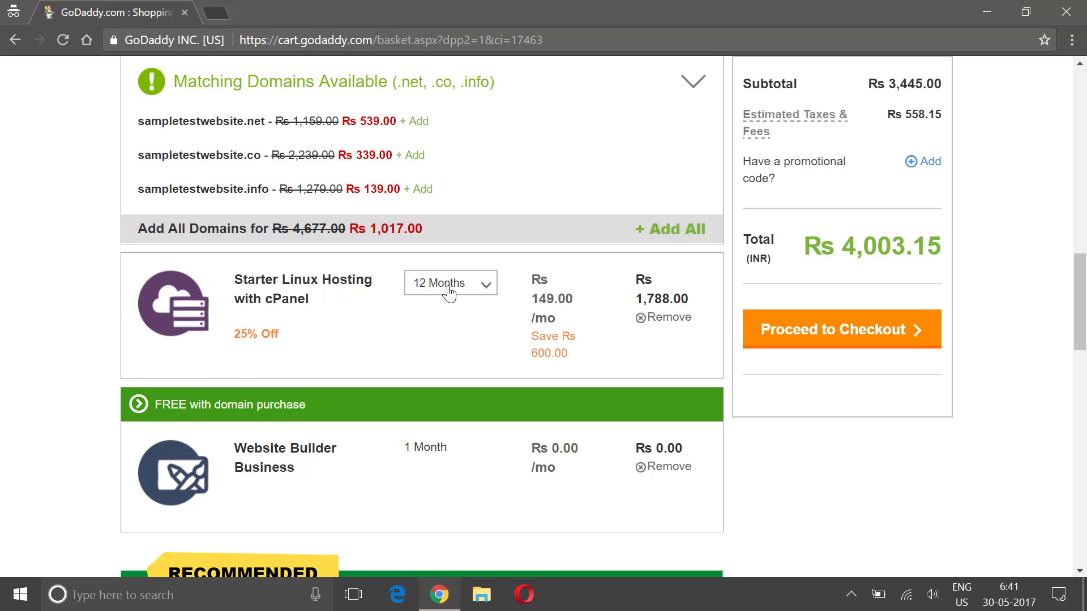
{"action": "left_click", "coordinate": [450, 290]}
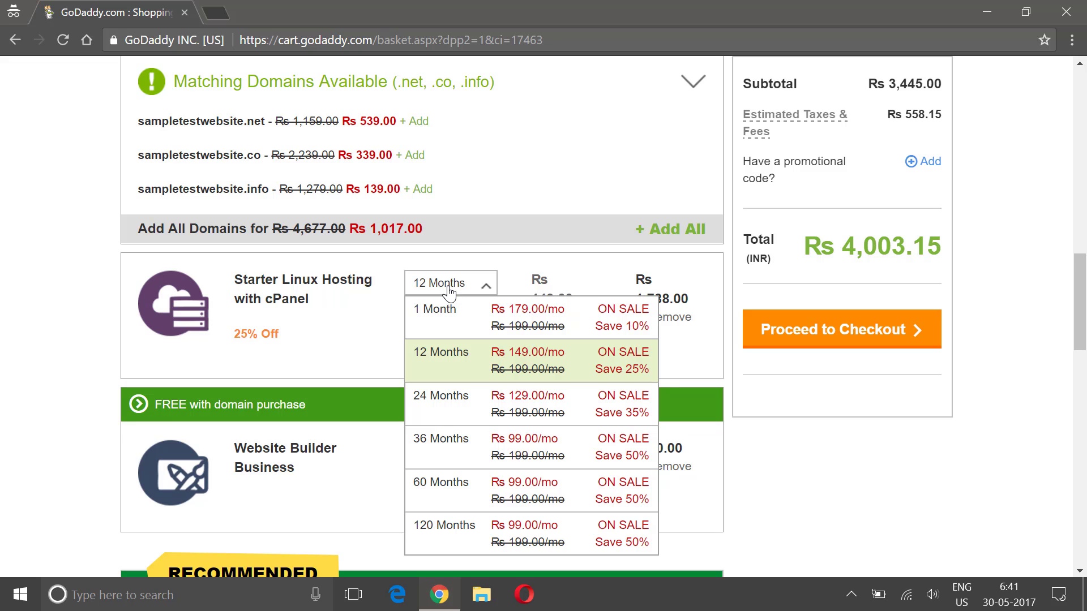
{"action": "left_click", "coordinate": [449, 288]}
{"action": "scroll", "coordinate": [443, 300], "scroll_direction": "down", "scroll_amount": 3}
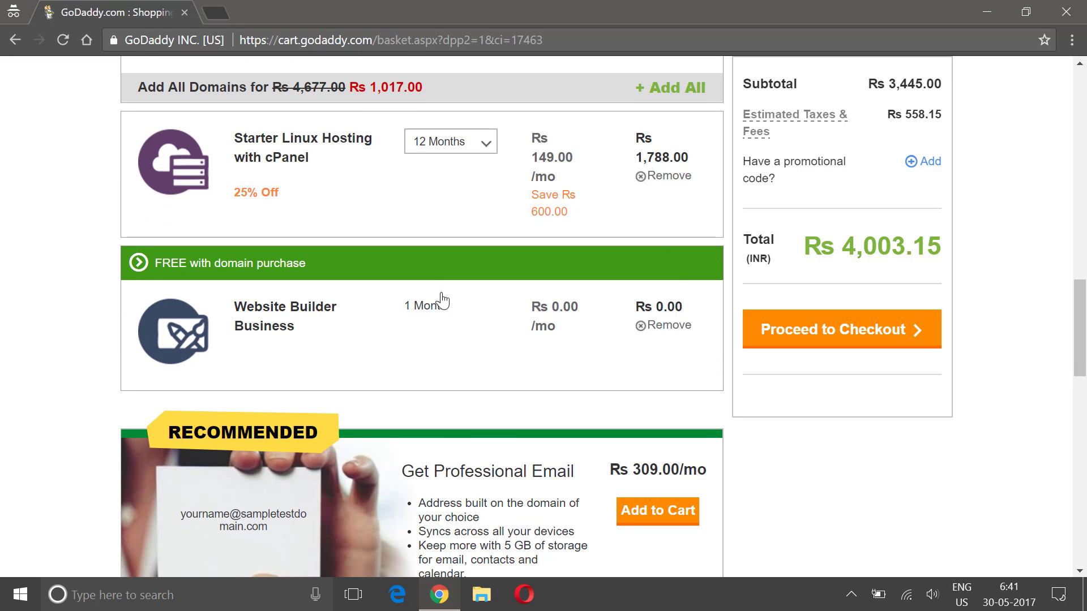
{"action": "scroll", "coordinate": [442, 301], "scroll_direction": "up", "scroll_amount": 10}
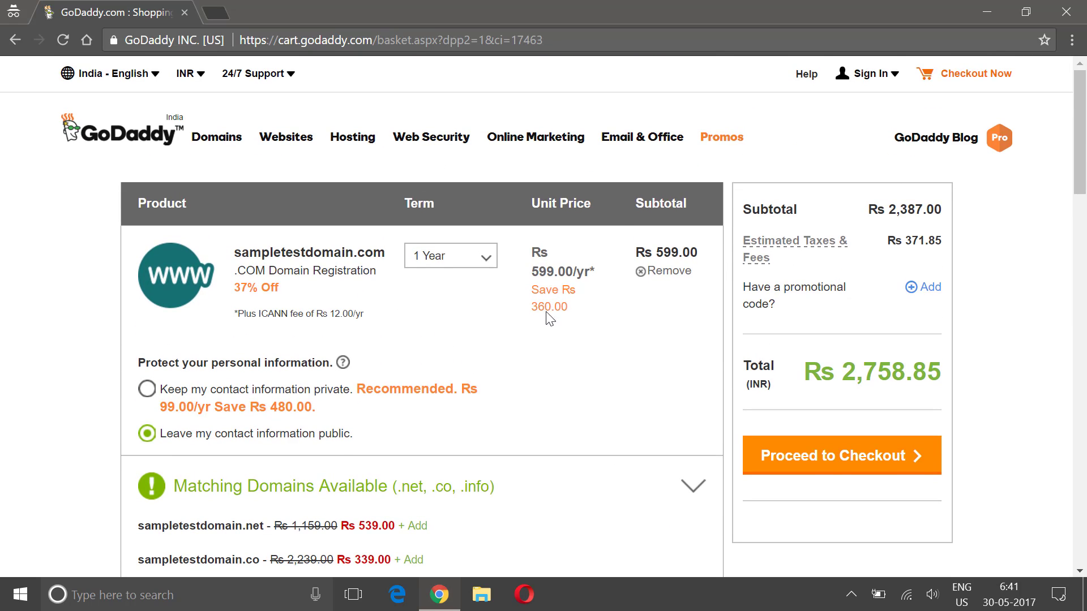
{"action": "scroll", "coordinate": [306, 281], "scroll_direction": "down", "scroll_amount": 7}
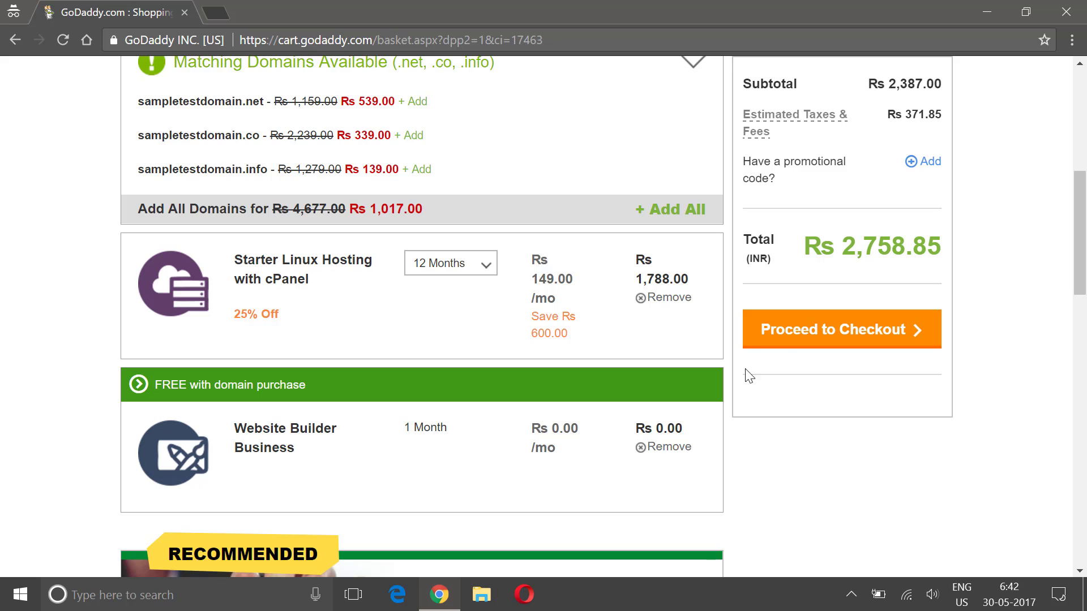
{"action": "scroll", "coordinate": [741, 374], "scroll_direction": "up", "scroll_amount": 7}
{"action": "left_click", "coordinate": [818, 455]}
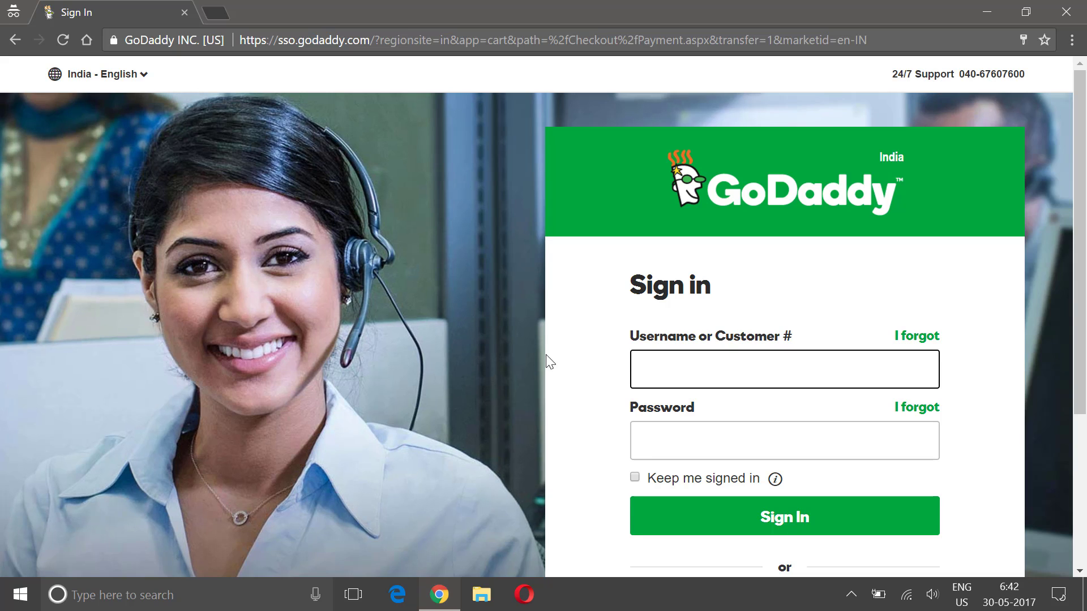
Sign in to the GoDaddy account using Chrome's saved username and password.
{"action": "scroll", "coordinate": [633, 362], "scroll_direction": "down", "scroll_amount": 3}
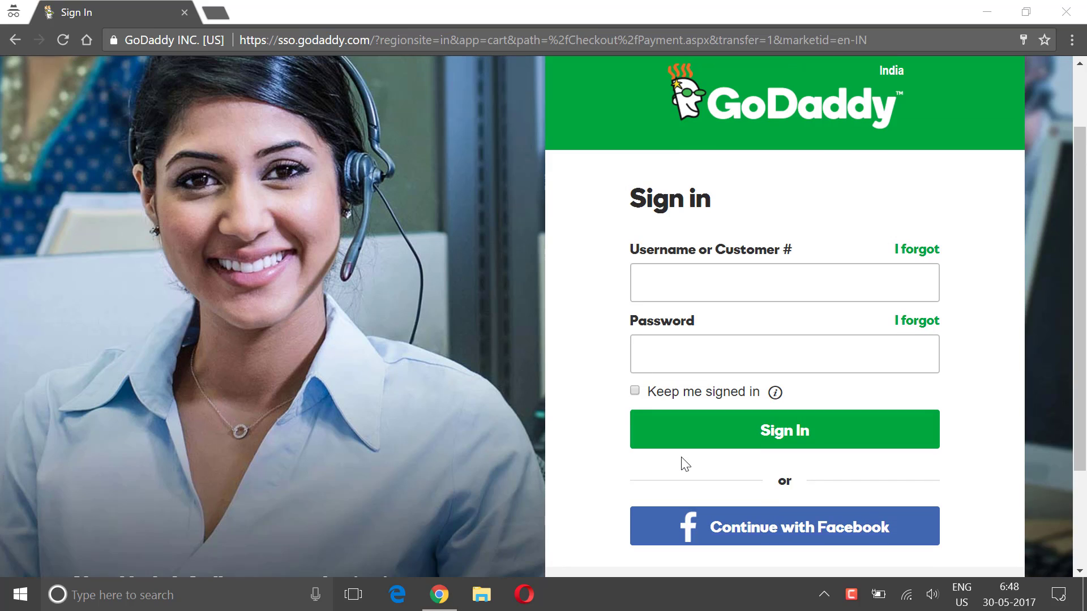
{"action": "left_click", "coordinate": [670, 282]}
{"action": "key", "text": "Down"}
{"action": "key", "text": "Return"}
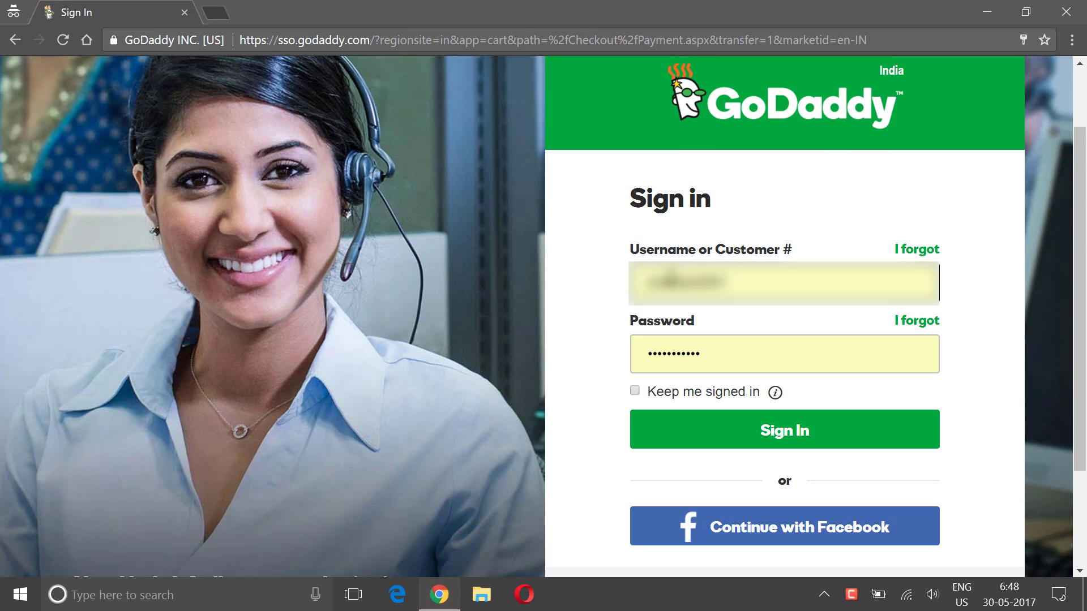
{"action": "left_click", "coordinate": [741, 435]}
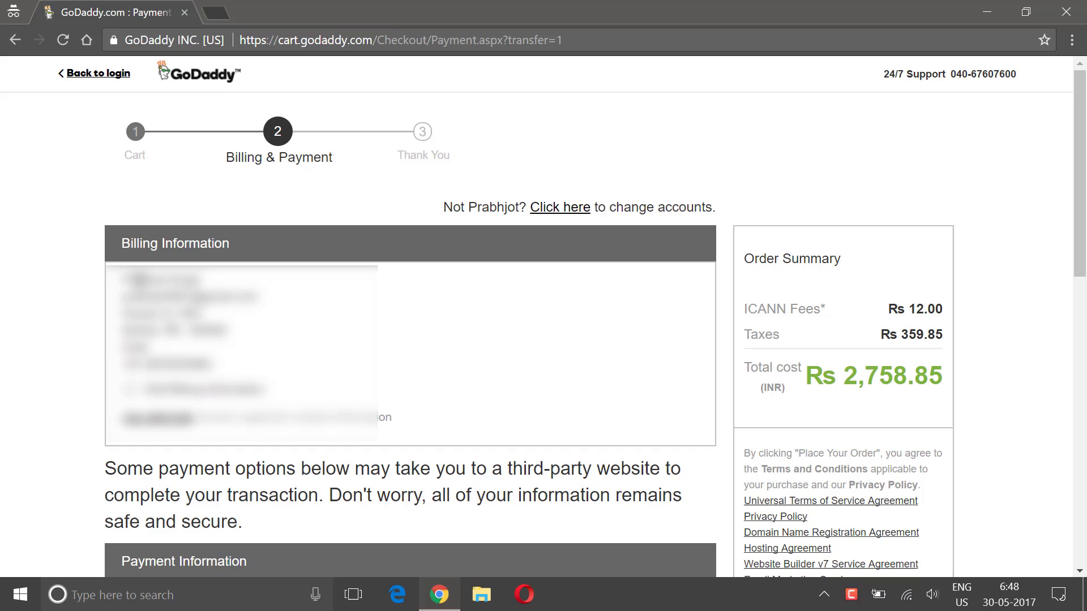
Place the INR 2758.85 order with Net Banking as the payment method.
{"action": "scroll", "coordinate": [139, 280], "scroll_direction": "down", "scroll_amount": 2}
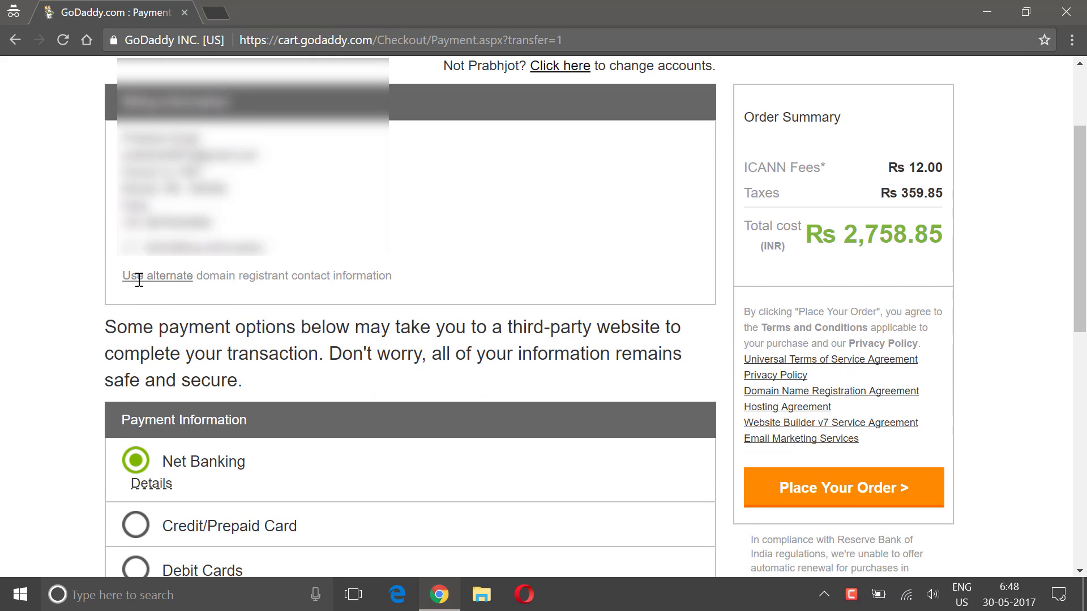
{"action": "scroll", "coordinate": [139, 280], "scroll_direction": "down", "scroll_amount": 3}
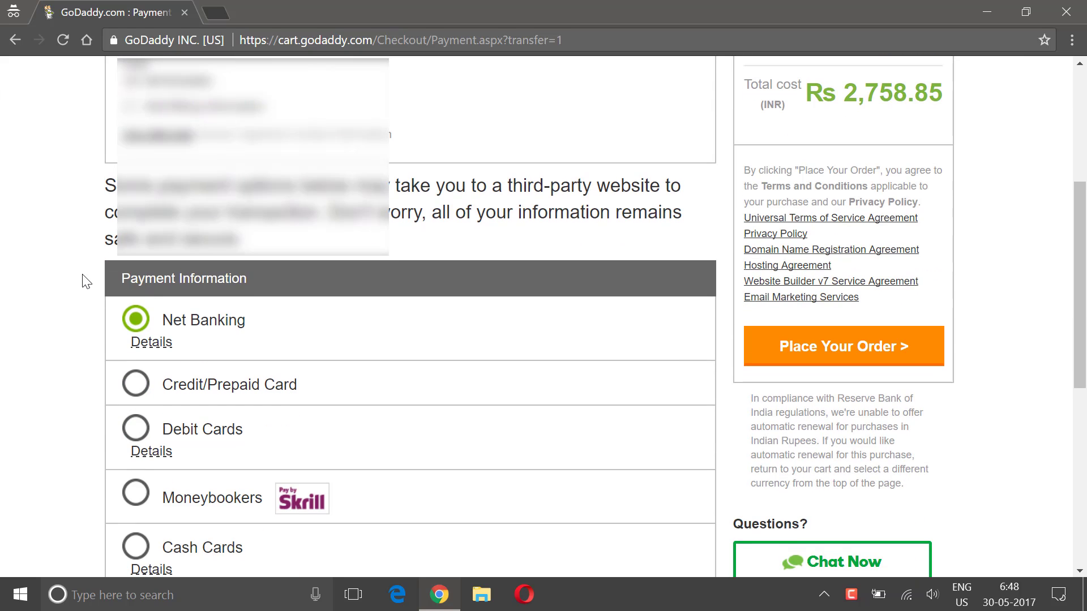
{"action": "scroll", "coordinate": [86, 282], "scroll_direction": "up", "scroll_amount": 3}
{"action": "scroll", "coordinate": [86, 281], "scroll_direction": "down", "scroll_amount": 4}
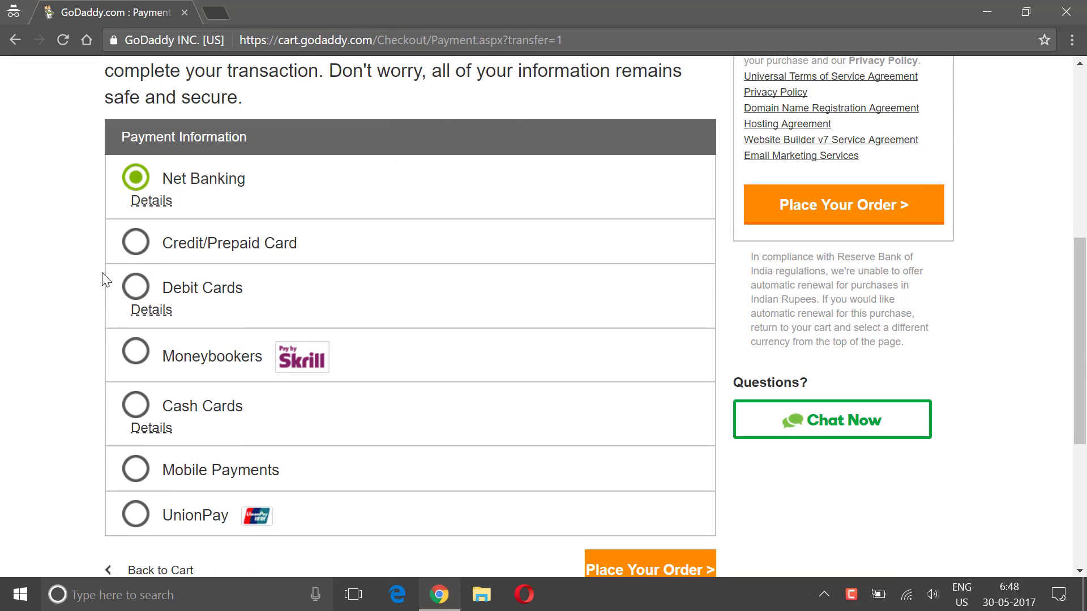
{"action": "scroll", "coordinate": [80, 236], "scroll_direction": "down", "scroll_amount": 2}
{"action": "scroll", "coordinate": [80, 236], "scroll_direction": "up", "scroll_amount": 2}
{"action": "scroll", "coordinate": [74, 266], "scroll_direction": "down", "scroll_amount": 2}
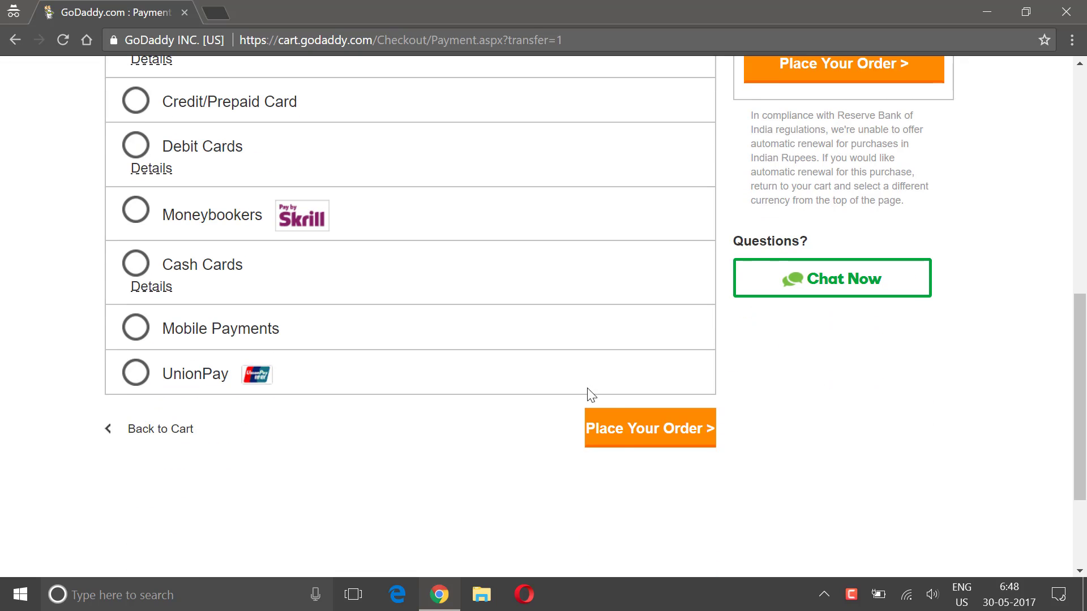
{"action": "left_click", "coordinate": [622, 437]}
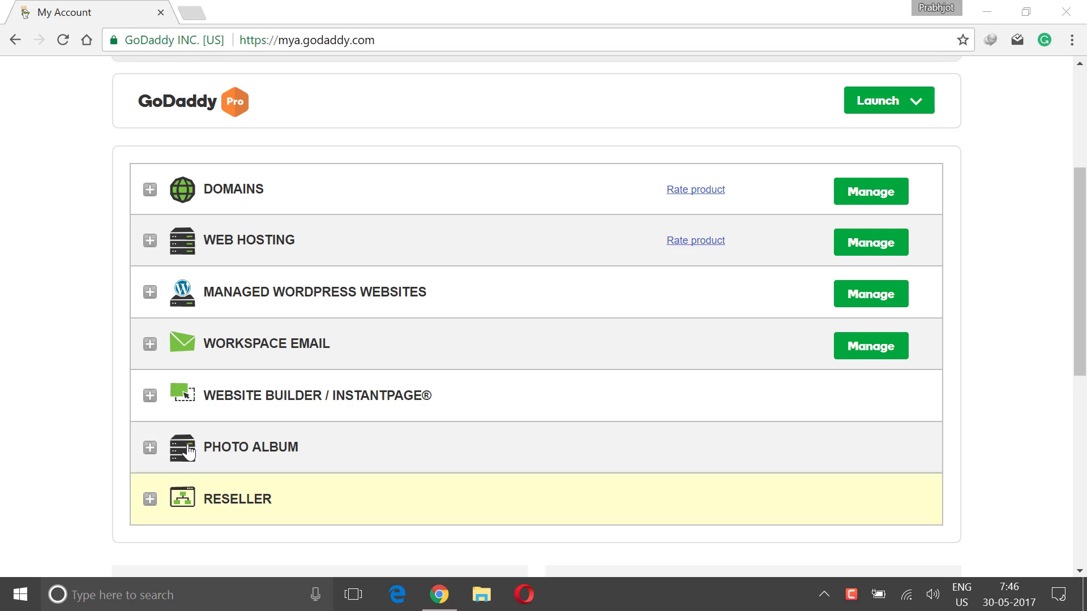
Expand and collapse the Domains and Web Hosting product lists in My Account.
{"action": "left_click", "coordinate": [149, 192]}
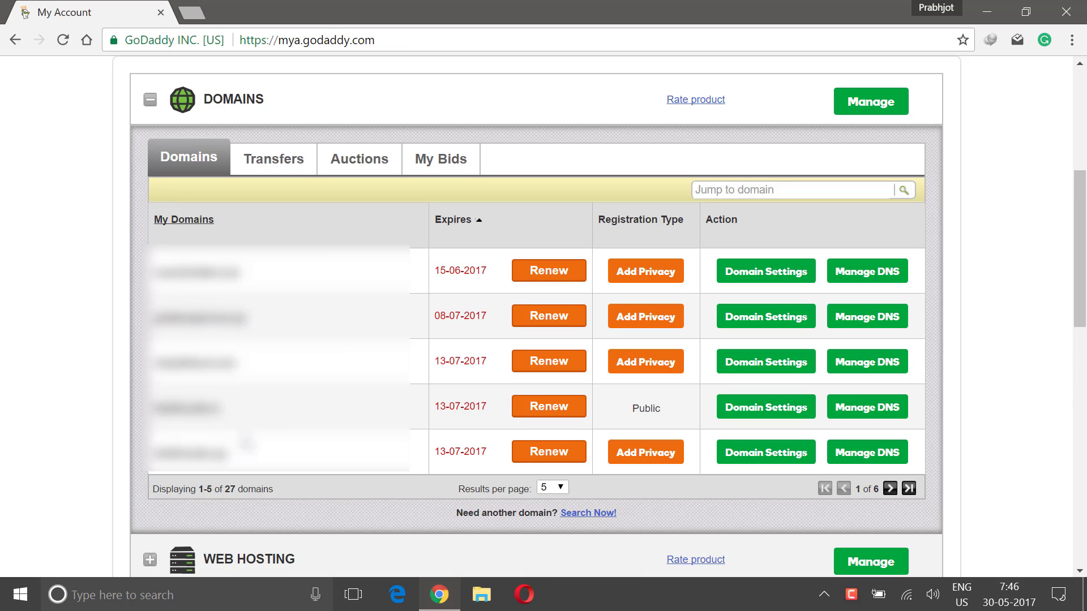
{"action": "left_click", "coordinate": [149, 102]}
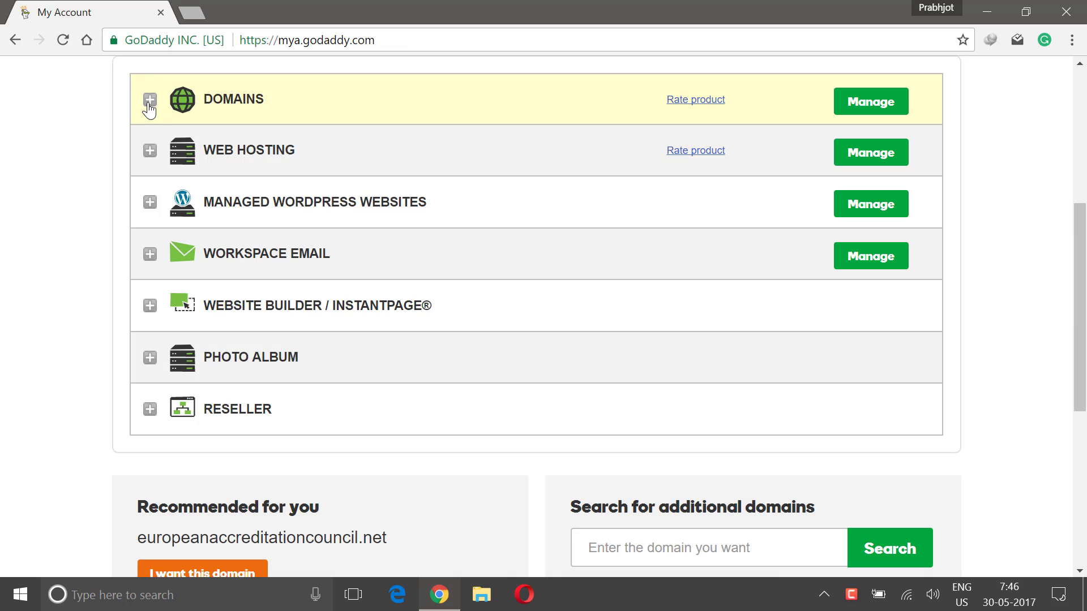
{"action": "left_click", "coordinate": [150, 154]}
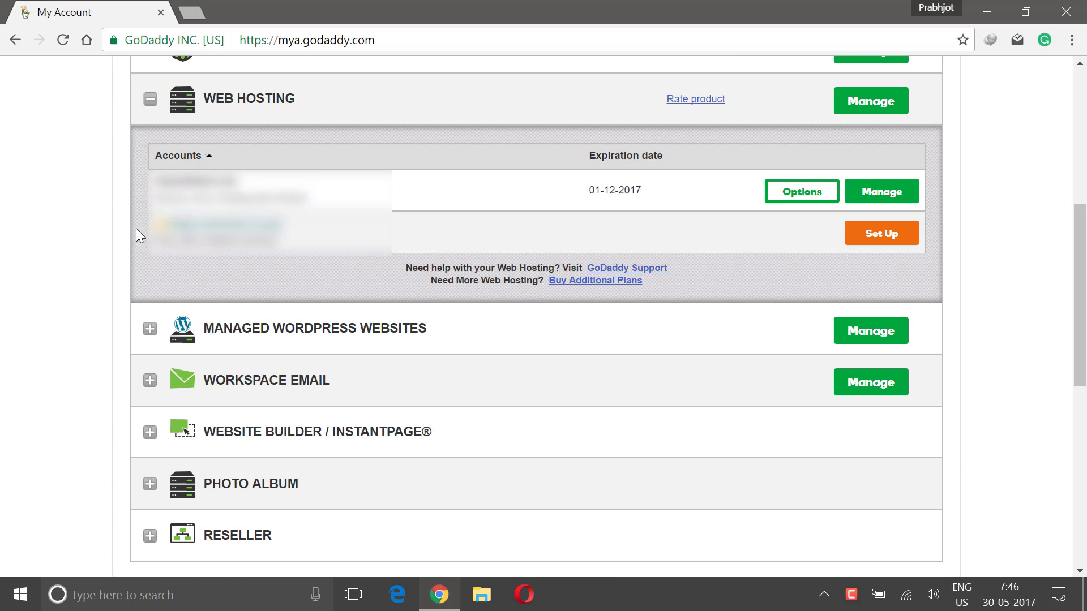
{"action": "left_click", "coordinate": [150, 99]}
{"action": "scroll", "coordinate": [69, 205], "scroll_direction": "up", "scroll_amount": 3}
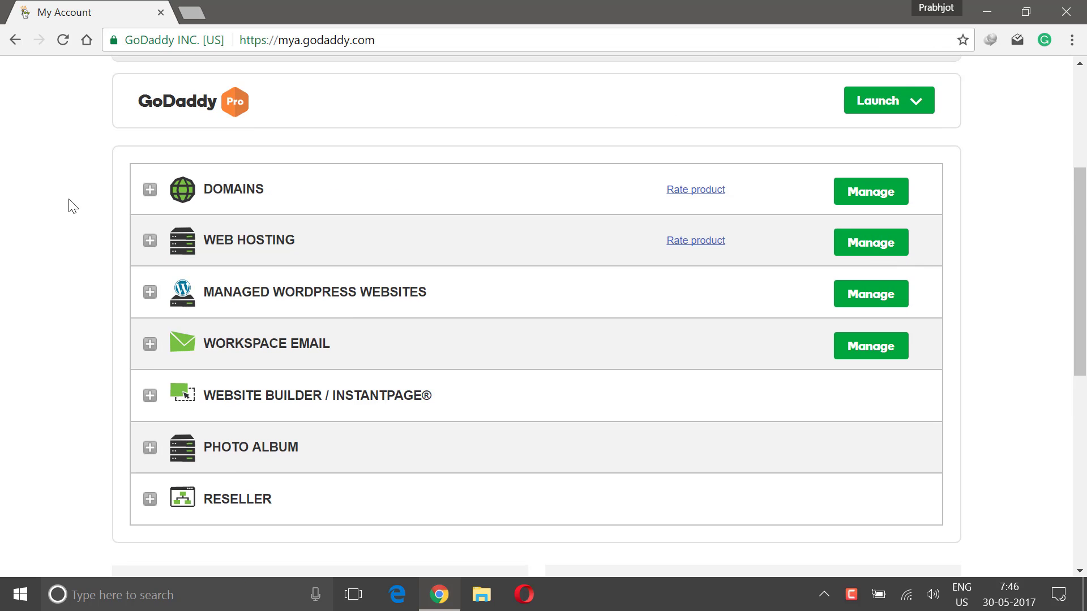